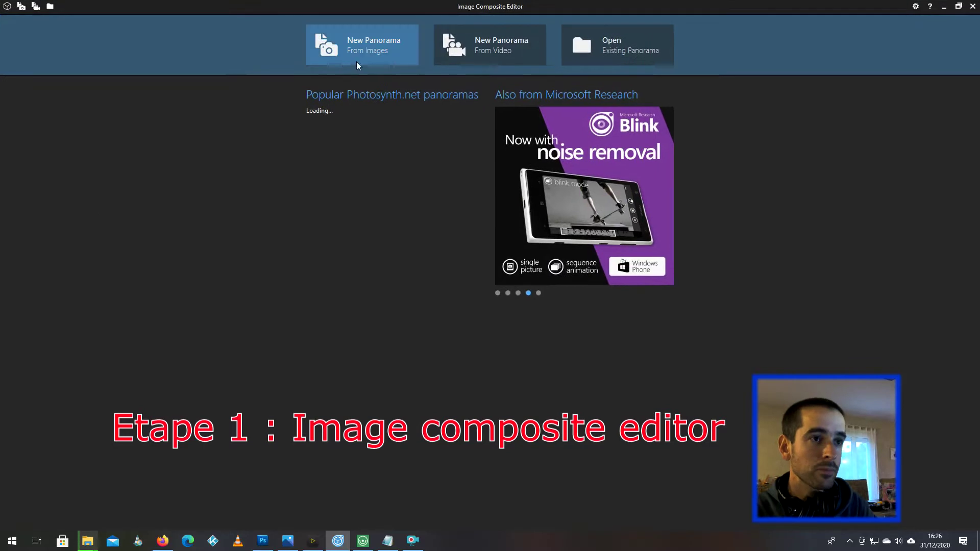
# - Create a new panorama from images DJI_0001 to DJI_0026 in the 100_0066 folder
pyautogui.click(360, 58)
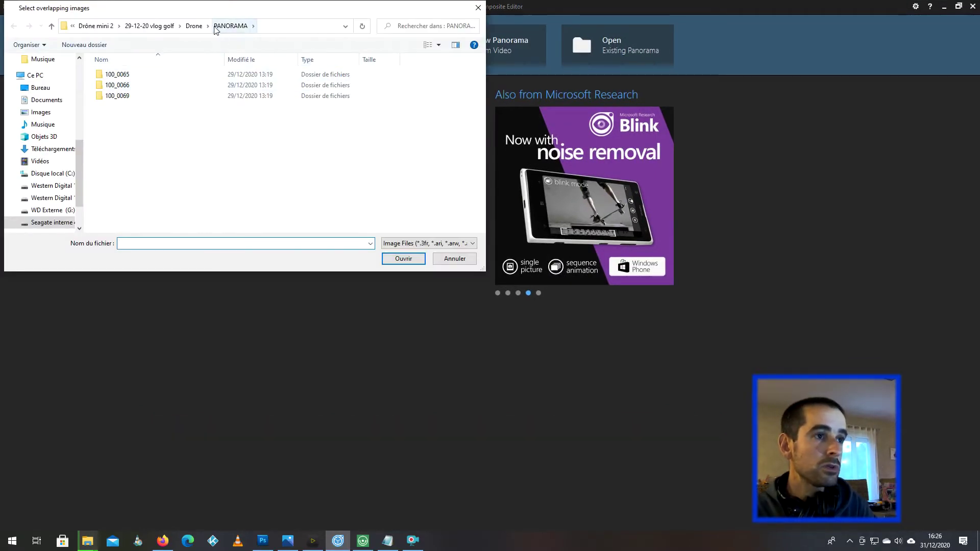
pyautogui.doubleClick(128, 85)
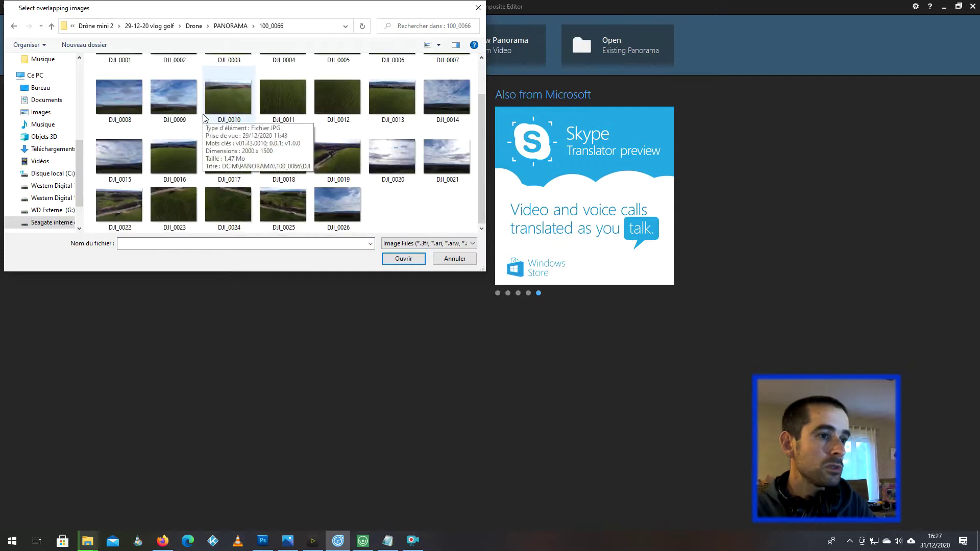
pyautogui.scroll(-1, 393, 154)
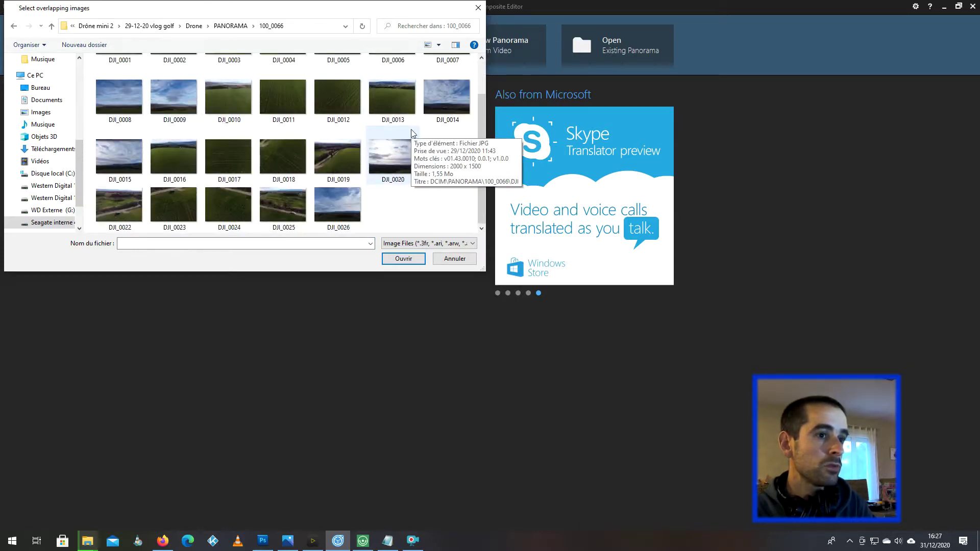
pyautogui.scroll(1, 439, 163)
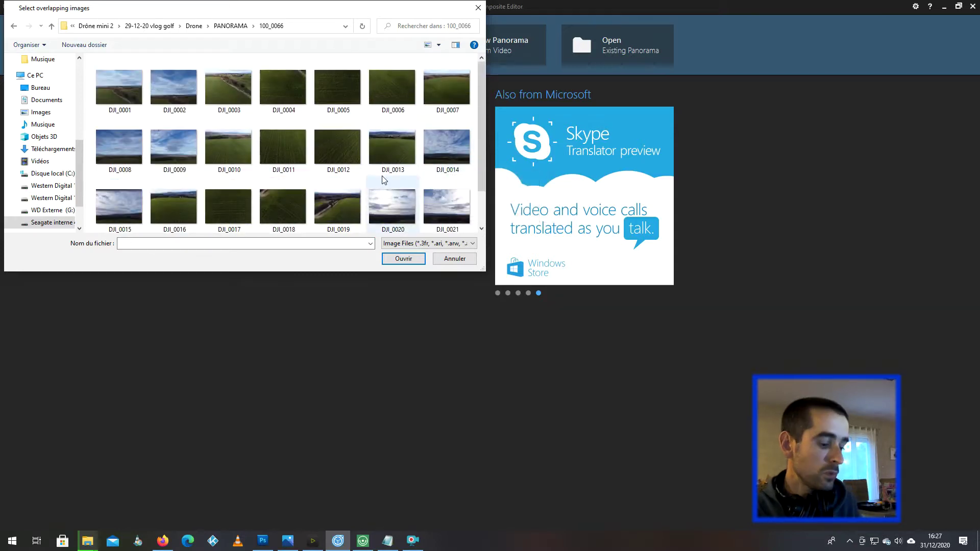
pyautogui.click(116, 87)
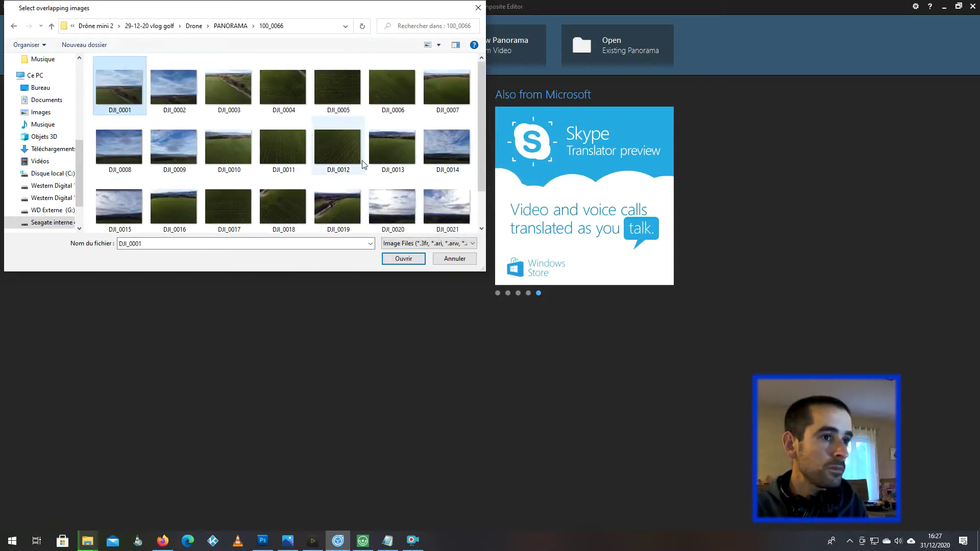
pyautogui.scroll(-1, 363, 162)
pyautogui.keyDown('shift'); pyautogui.click(357, 210); pyautogui.keyUp('shift')
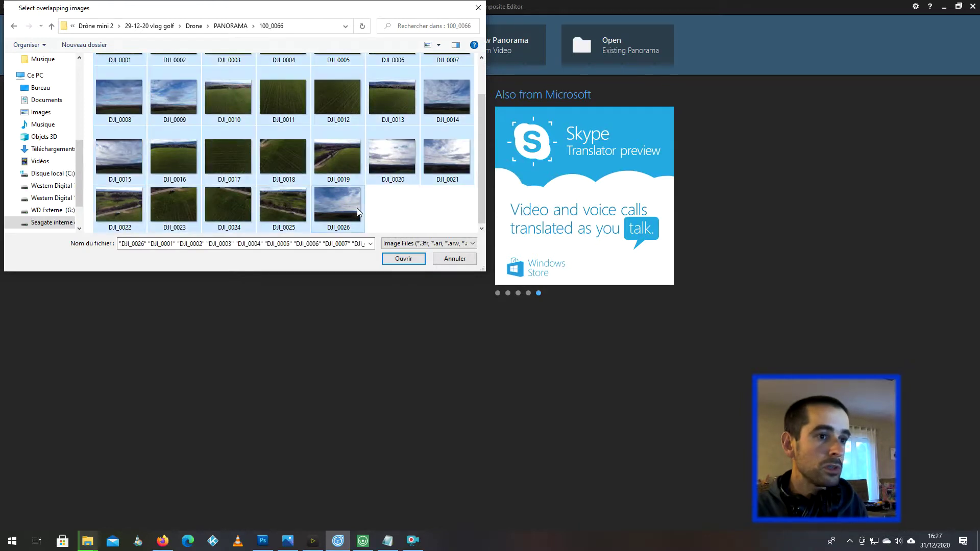
pyautogui.click(404, 258)
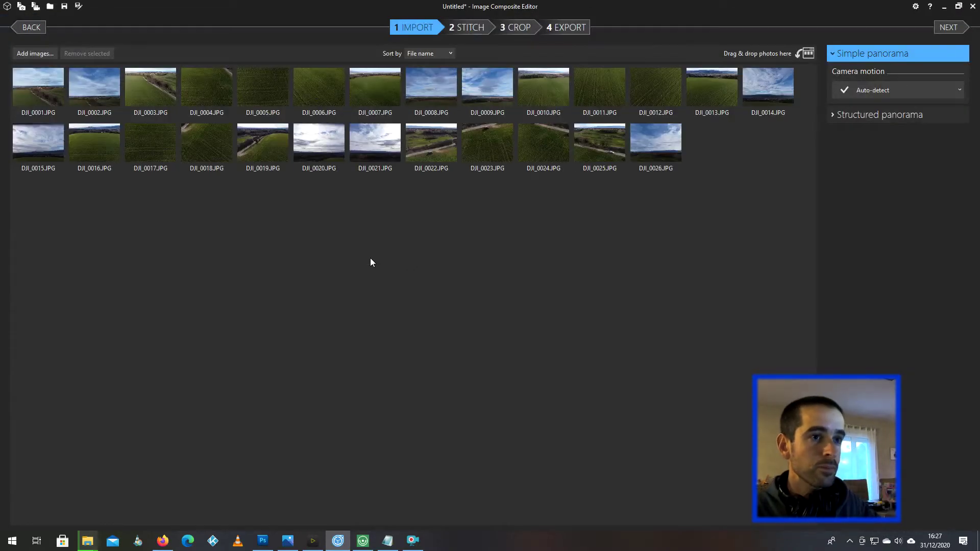
# - Stitch the imported images with the spherical projection and auto-complete the missing edges of the panorama
pyautogui.click(470, 29)
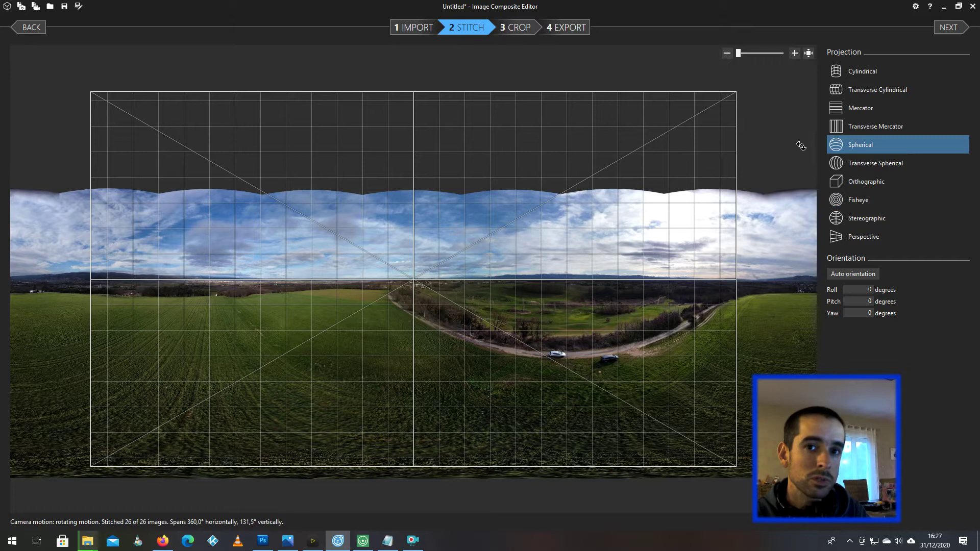
pyautogui.click(518, 28)
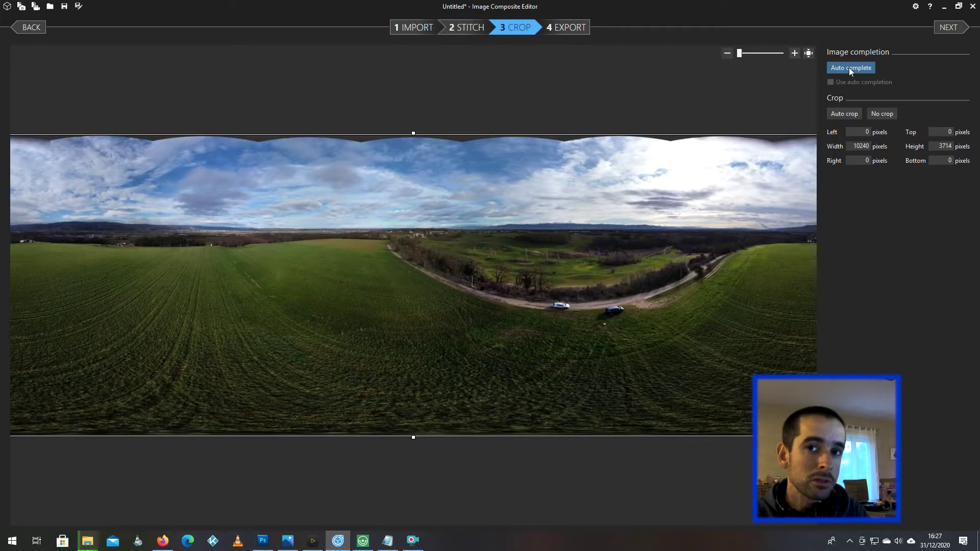
pyautogui.click(850, 68)
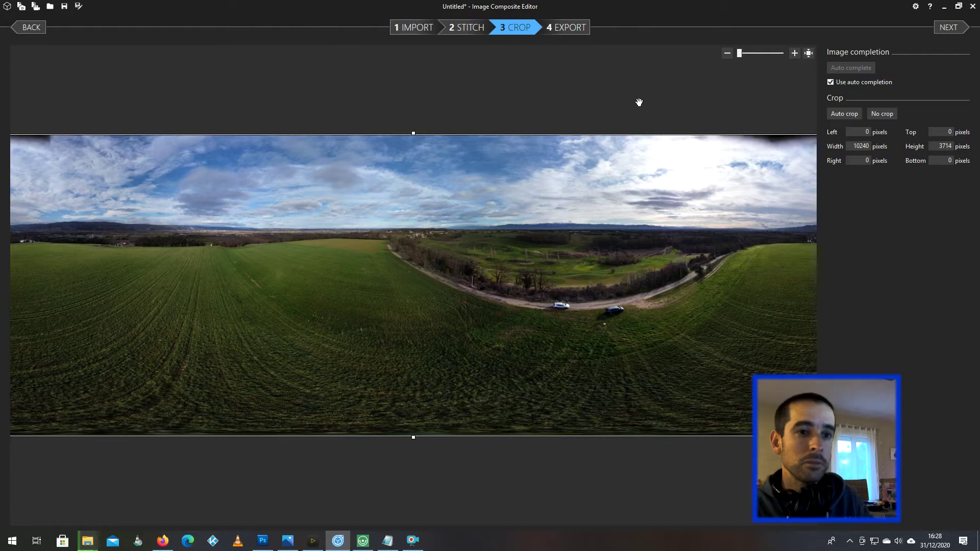
# - Export the panorama as JPEG file DJI_0001_stitch to the PANORAMA folder and close the program, discarding the project
pyautogui.click(562, 28)
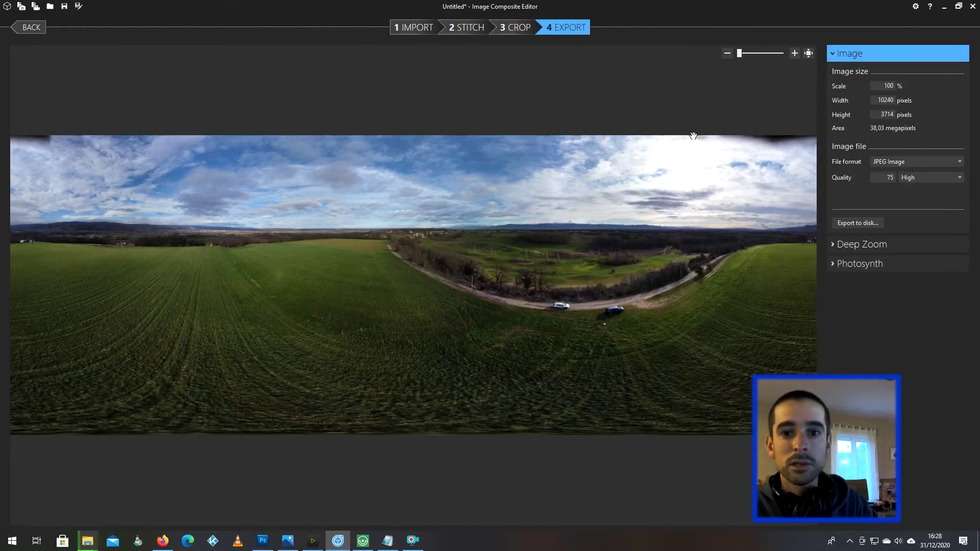
pyautogui.click(864, 223)
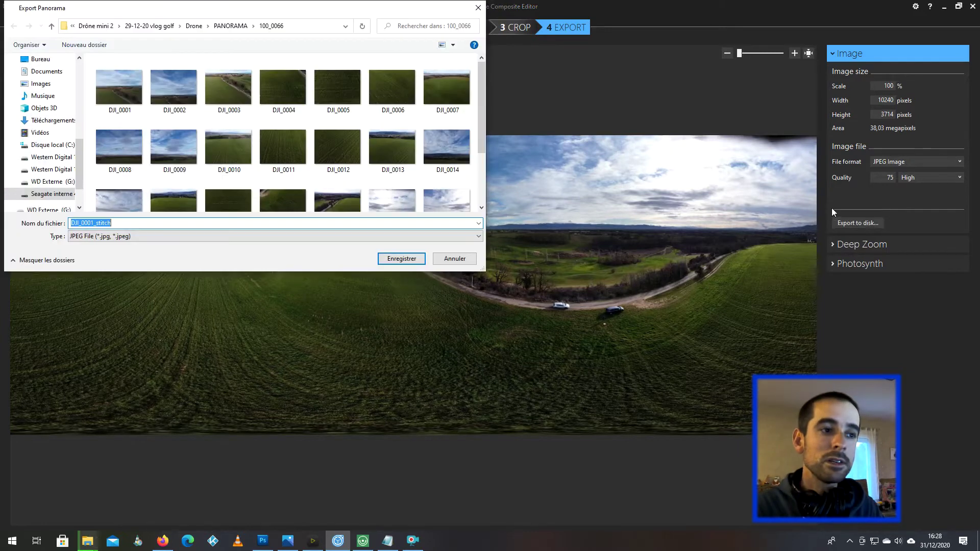
pyautogui.click(230, 26)
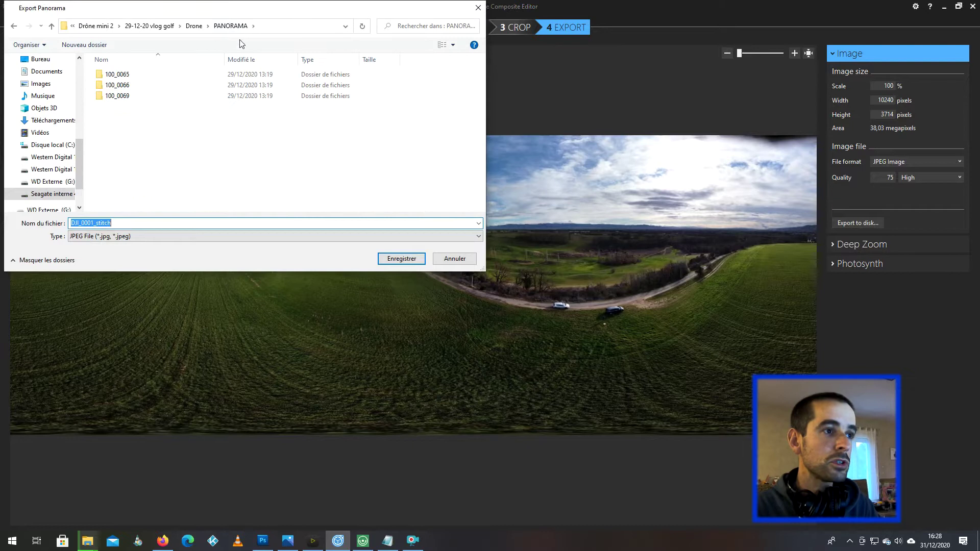
pyautogui.click(400, 260)
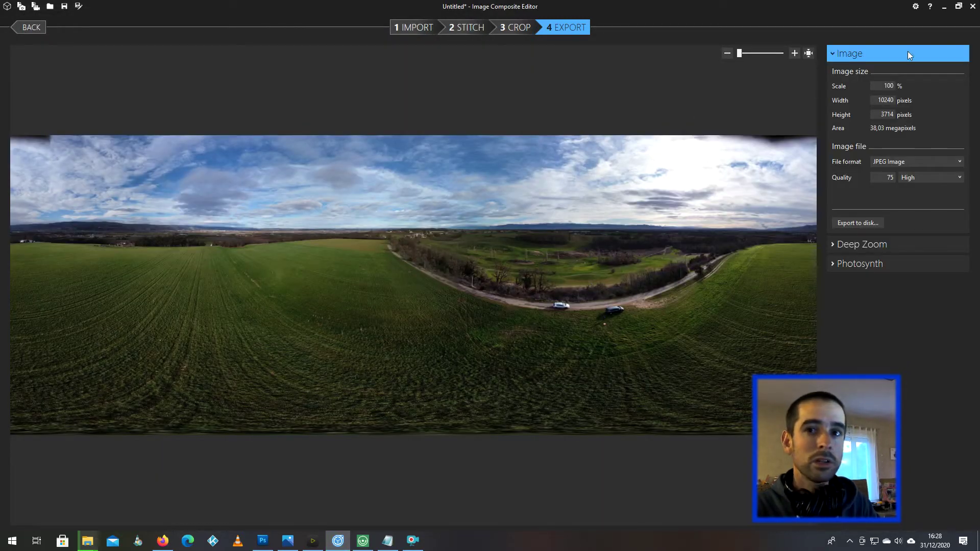
pyautogui.click(973, 6)
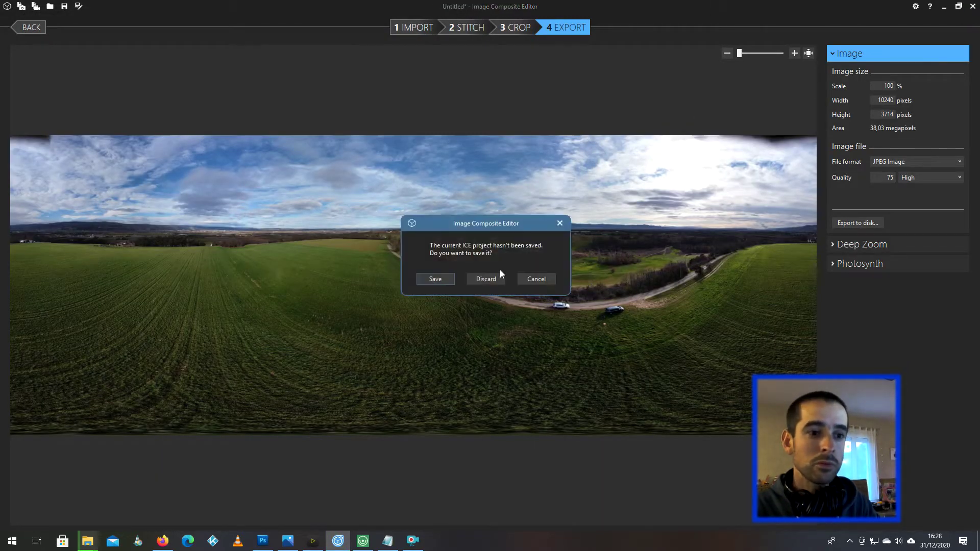
pyautogui.click(482, 279)
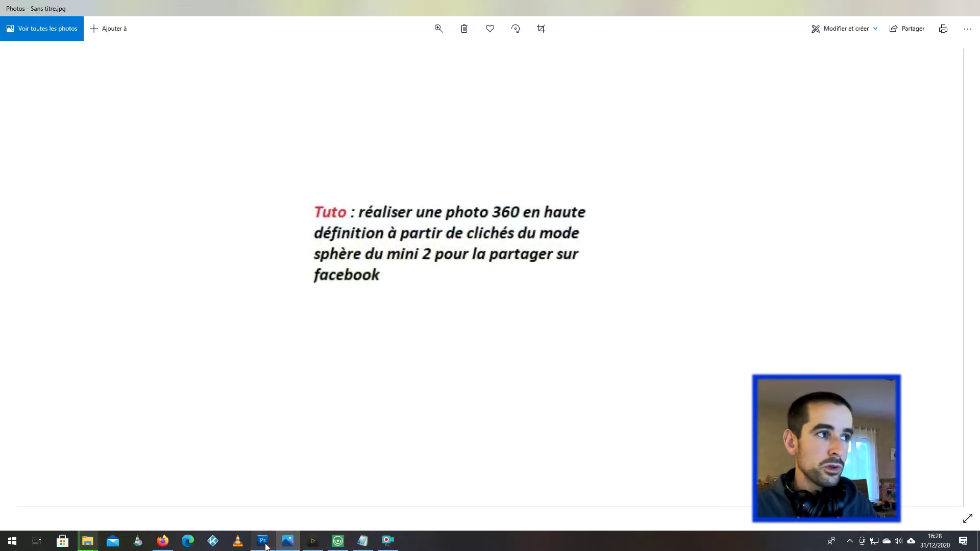
# - Switch to Photoshop and open DJI_0001_stitch.jpg
pyautogui.click(262, 541)
pyautogui.click(35, 9)
pyautogui.click(38, 30)
pyautogui.doubleClick(454, 144)
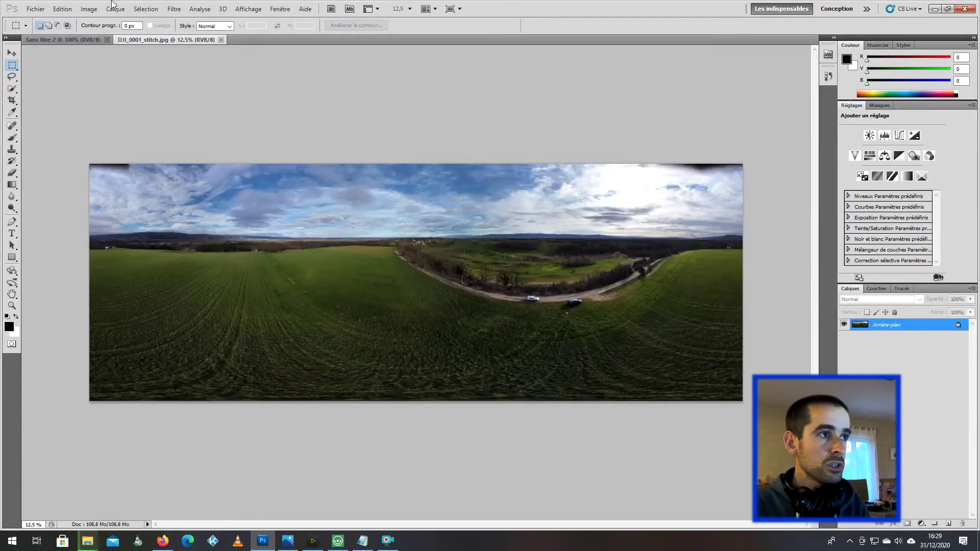
# - Raise the panorama's brightness to 36 with the Brightness/Contrast adjustment
pyautogui.click(88, 9)
pyautogui.moveTo(199, 34)
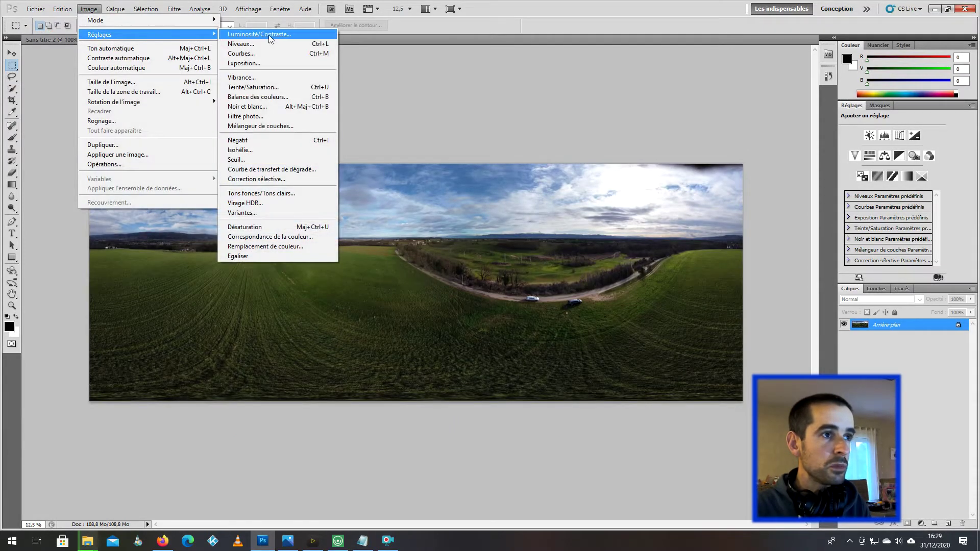
pyautogui.click(268, 35)
pyautogui.moveTo(442, 184); pyautogui.dragTo(454, 183)
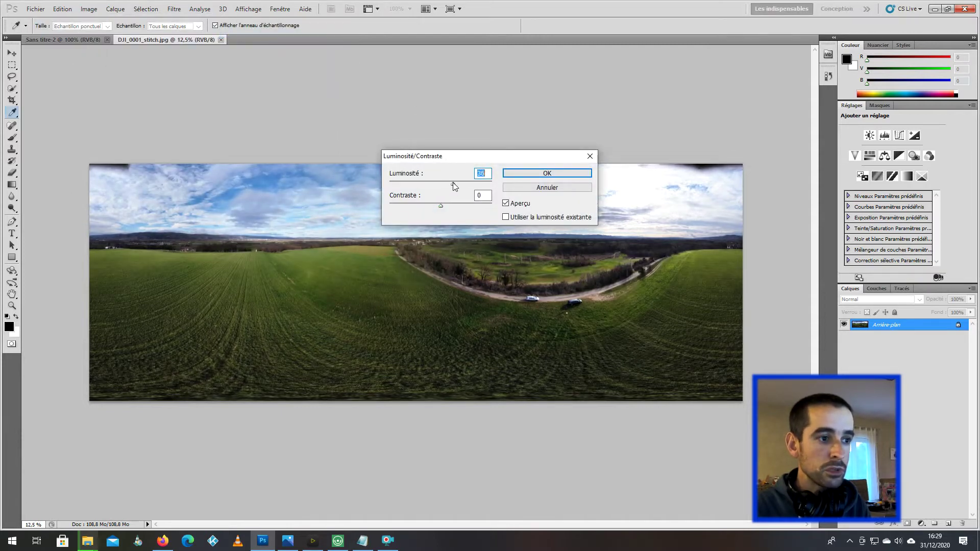
pyautogui.click(545, 172)
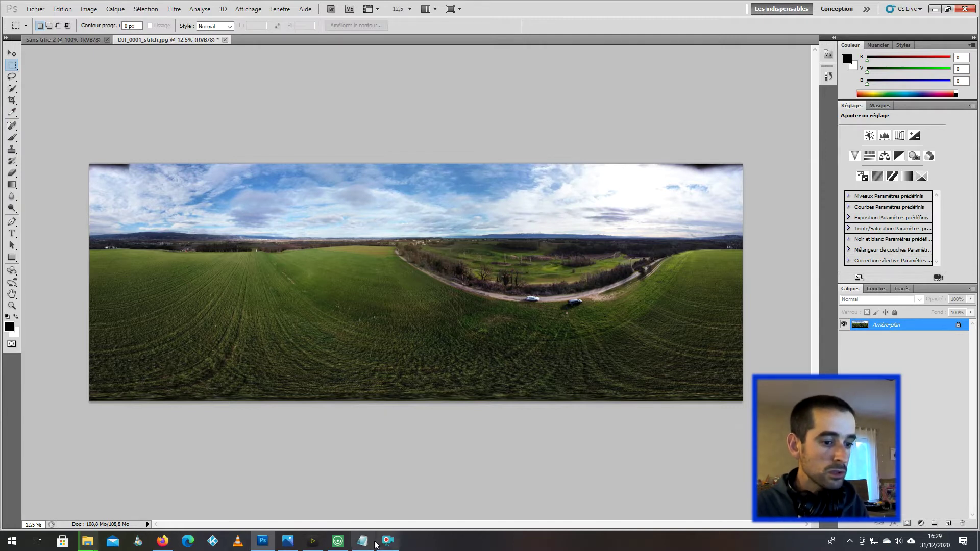
# - Set the canvas height to 5120 pixels, anchored at the bottom centre so the image extends upward
pyautogui.hotkey('ctrl', 'alt', 'c')
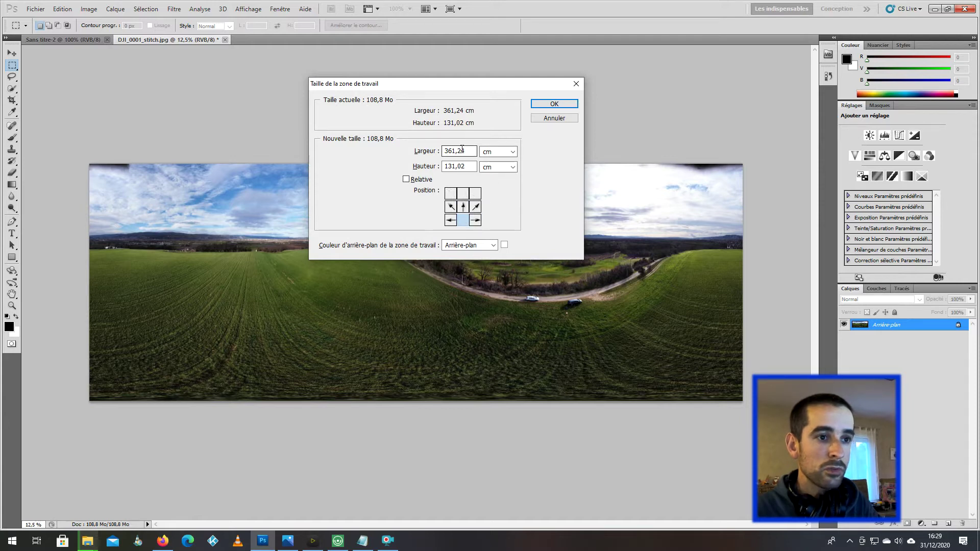
pyautogui.click(499, 152)
pyautogui.click(498, 170)
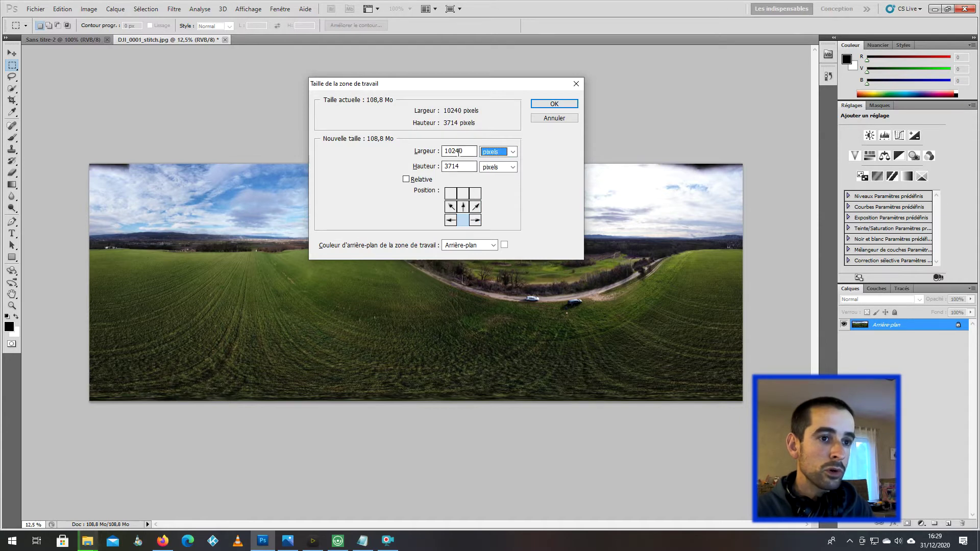
pyautogui.moveTo(461, 165); pyautogui.dragTo(442, 166)
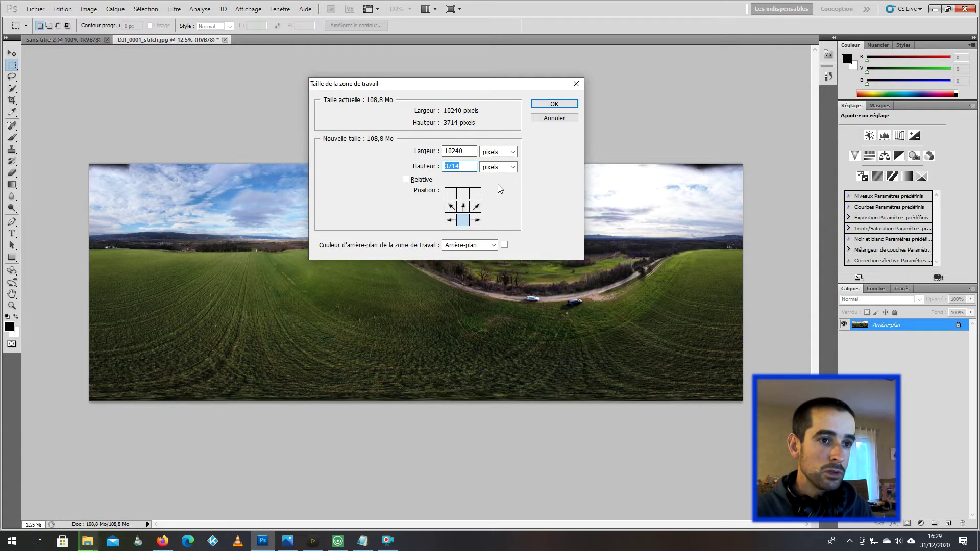
pyautogui.write('5120')
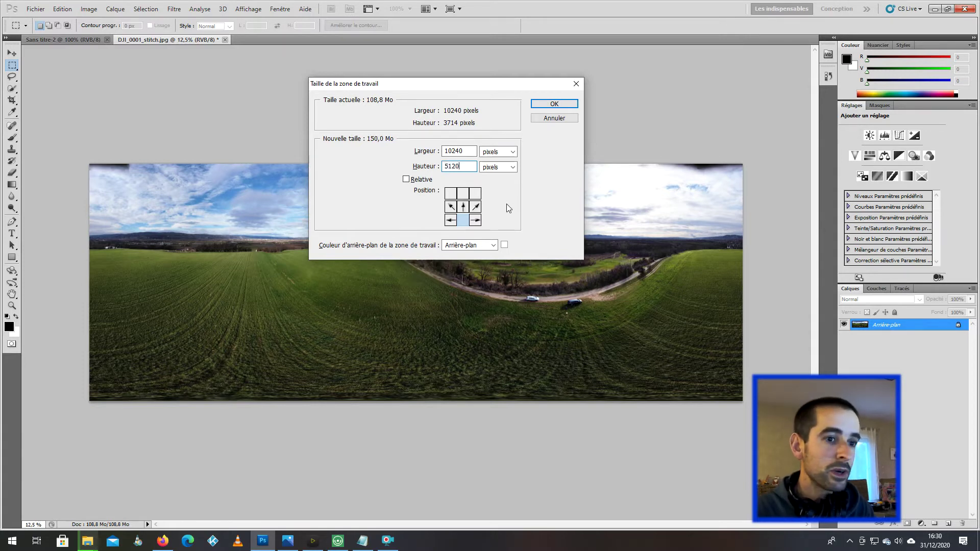
pyautogui.click(541, 103)
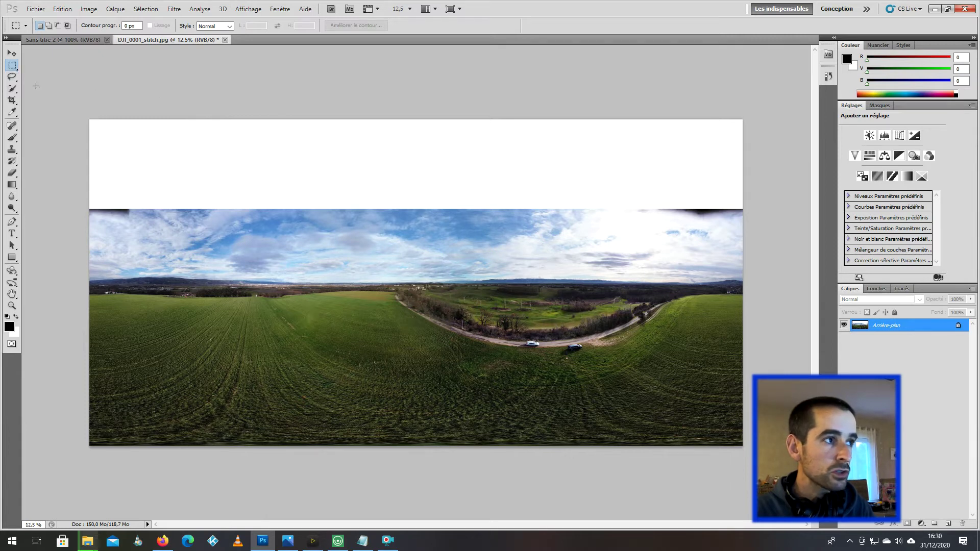
# - Fill the blank area above the panorama and a strip of sky with content-aware fill at 100% opacity, and deselect
pyautogui.moveTo(142, 217); pyautogui.dragTo(790, 228)
pyautogui.rightClick(357, 159)
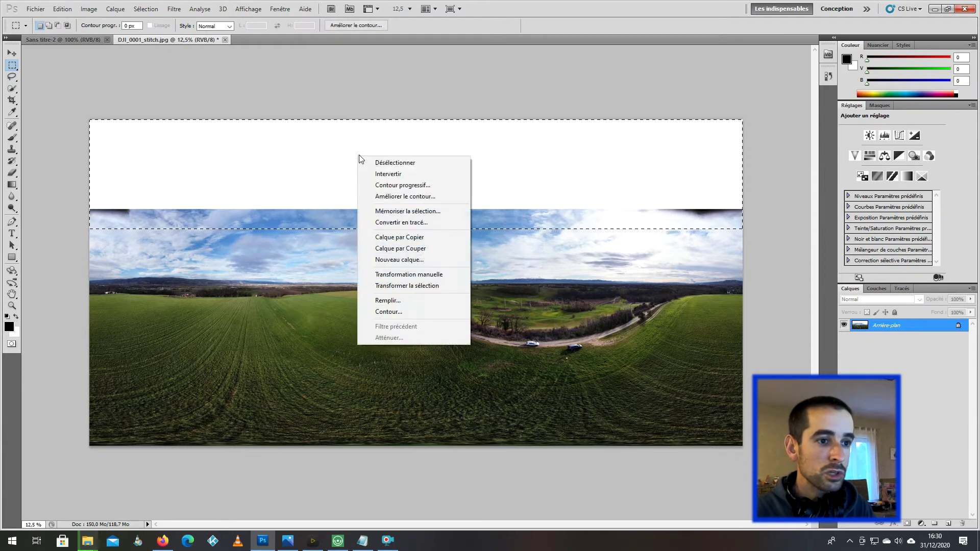
pyautogui.click(386, 302)
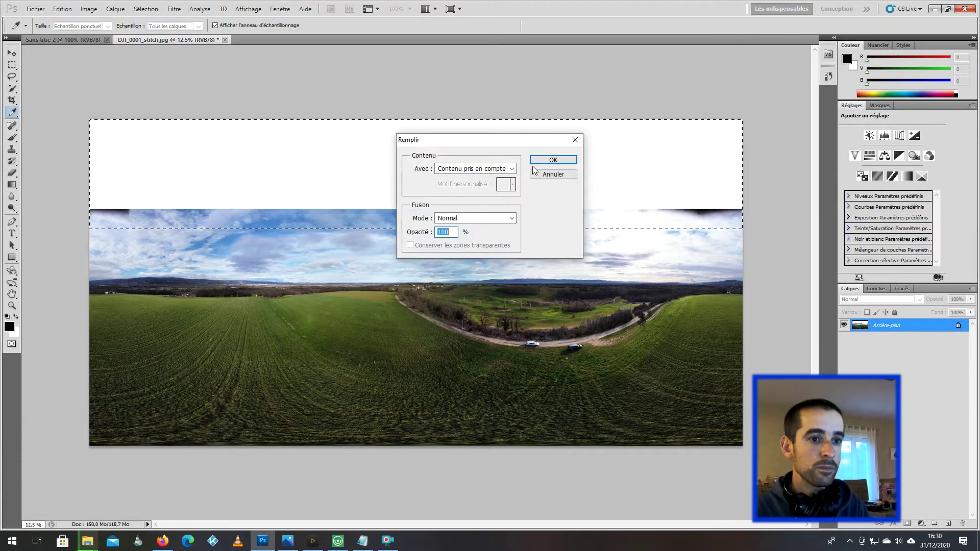
pyautogui.click(554, 160)
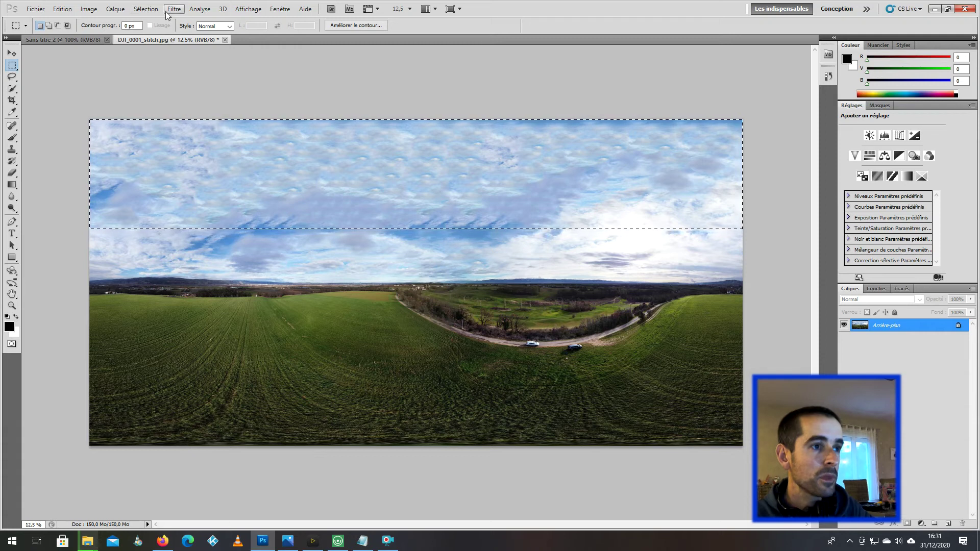
pyautogui.click(145, 9)
pyautogui.click(148, 29)
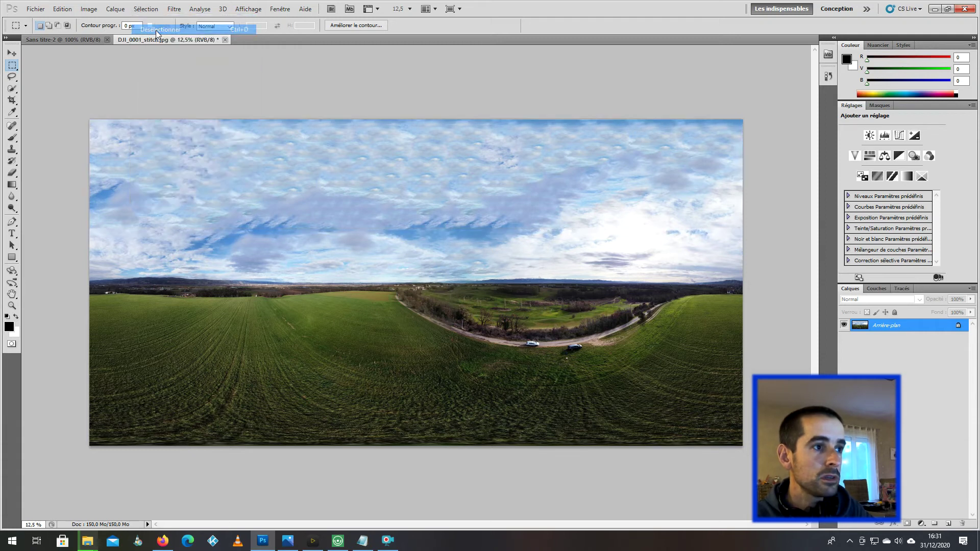
# - Save the edited panorama as a high-quality baseline standard JPEG and close Photoshop
pyautogui.click(35, 9)
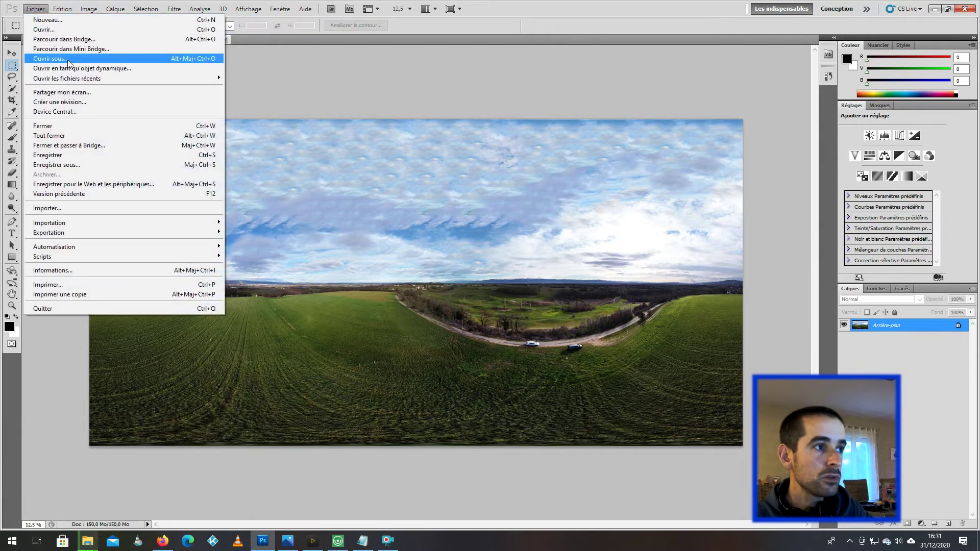
pyautogui.click(57, 158)
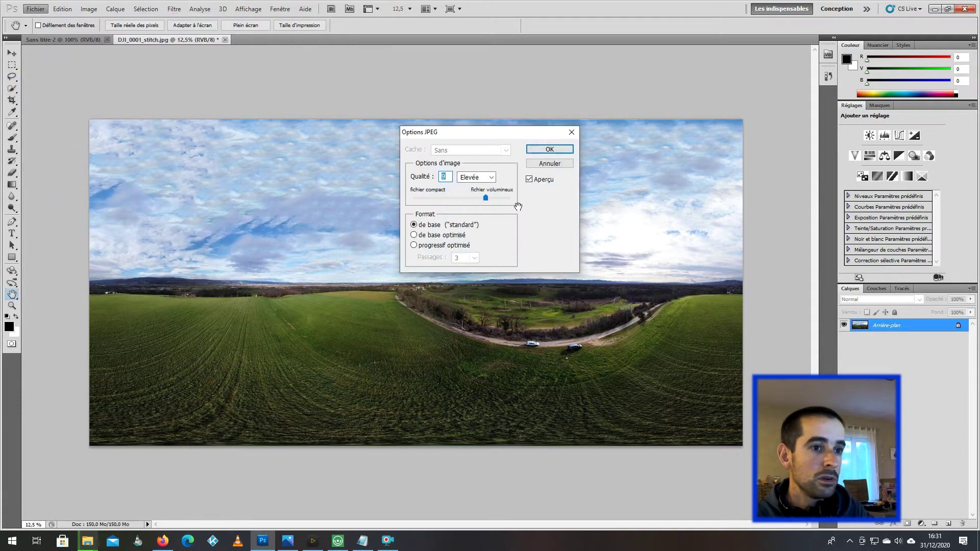
pyautogui.click(549, 149)
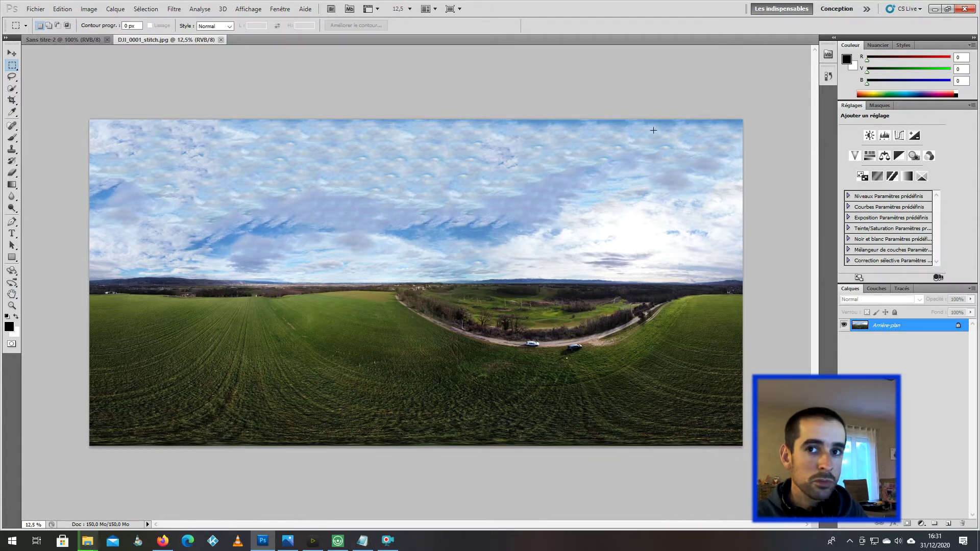
pyautogui.click(964, 12)
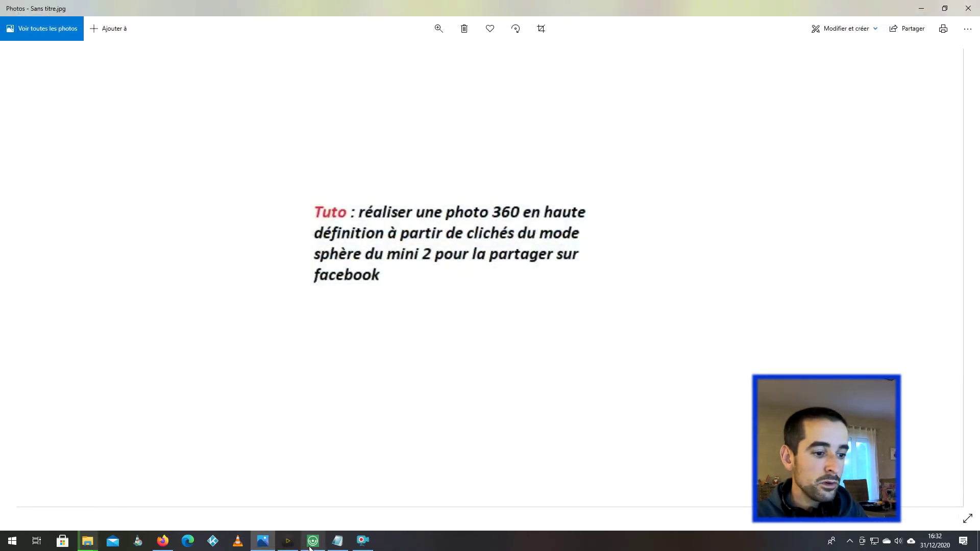
# - Switch to Exif Fixer, add equirectangular 360° metadata to the stitched panorama JPEG, and close the program
pyautogui.click(310, 548)
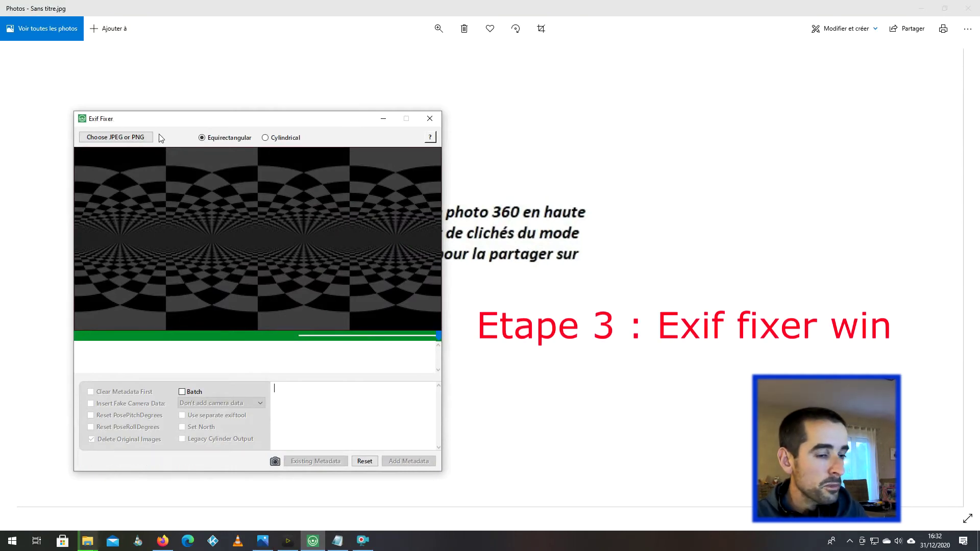
pyautogui.click(123, 139)
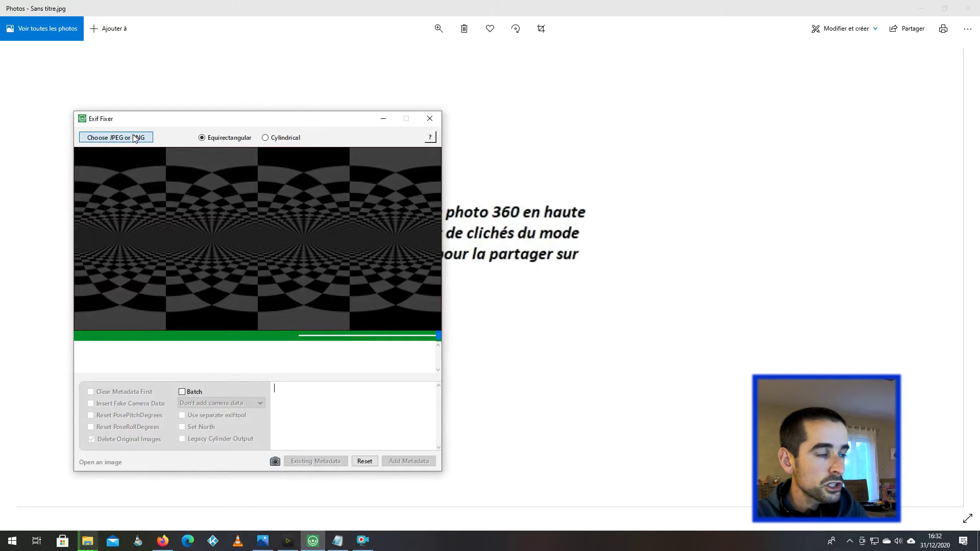
pyautogui.doubleClick(200, 233)
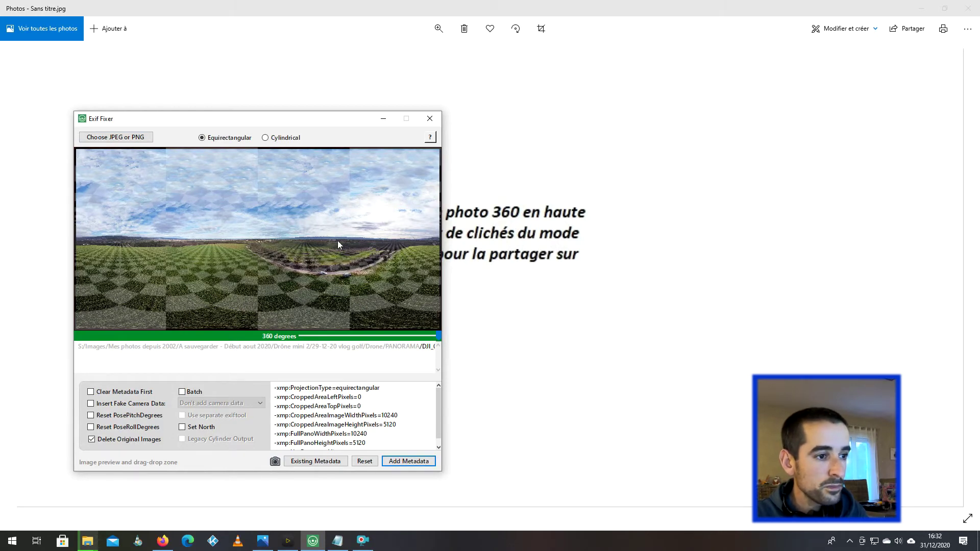
pyautogui.click(407, 462)
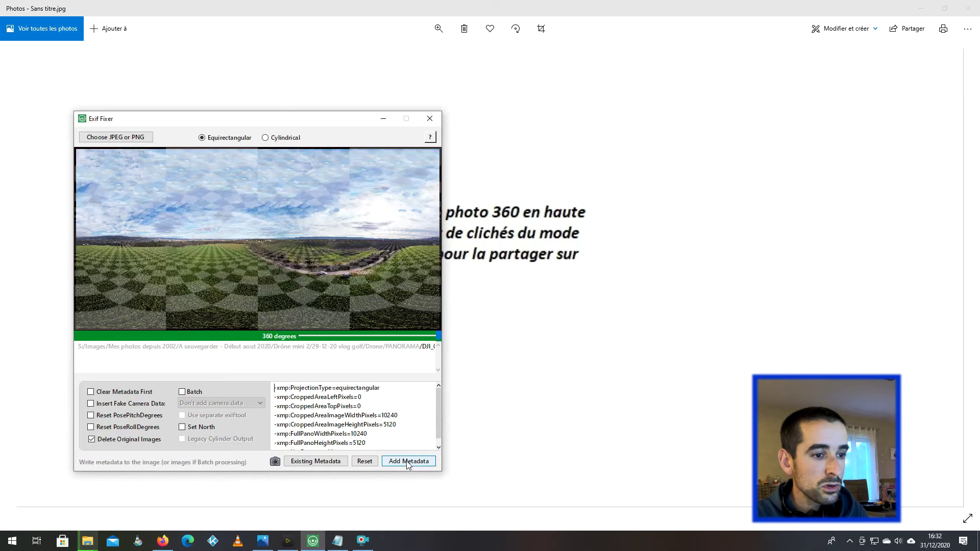
pyautogui.click(430, 119)
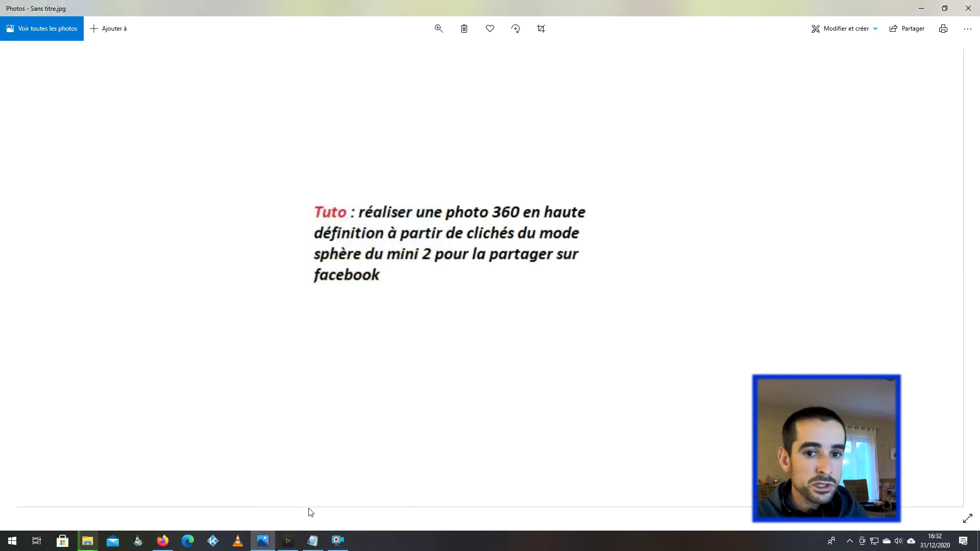
# - Switch to Insta360 Player and open DJI_0001_stitch from the PANORAMA folder in it
pyautogui.click(285, 542)
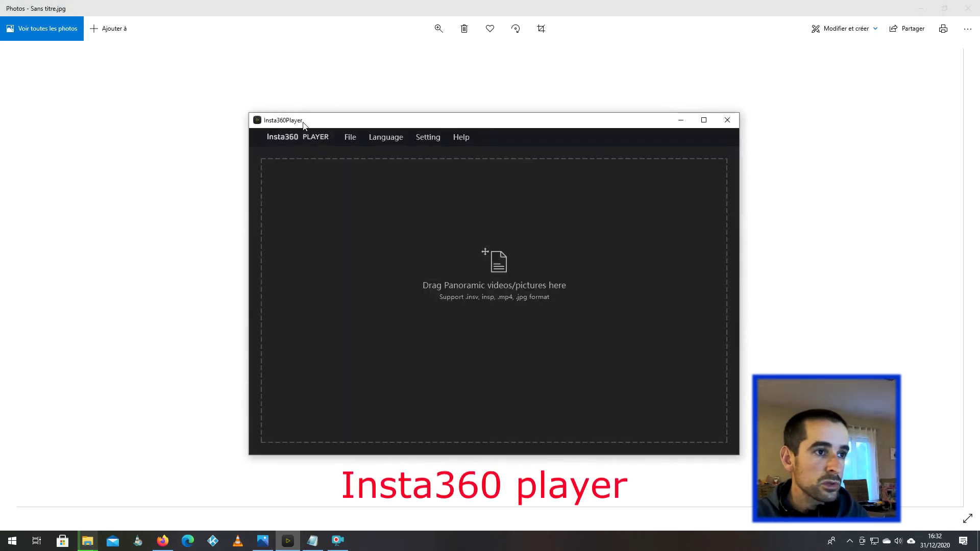
pyautogui.hotkey('alt', 'Tab')
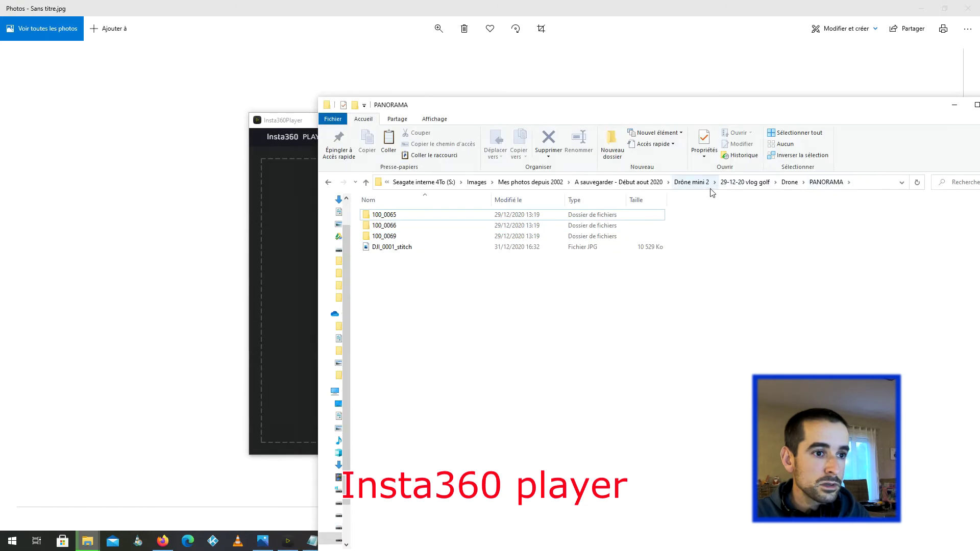
pyautogui.moveTo(790, 105); pyautogui.dragTo(946, 83)
pyautogui.moveTo(551, 231); pyautogui.dragTo(370, 267)
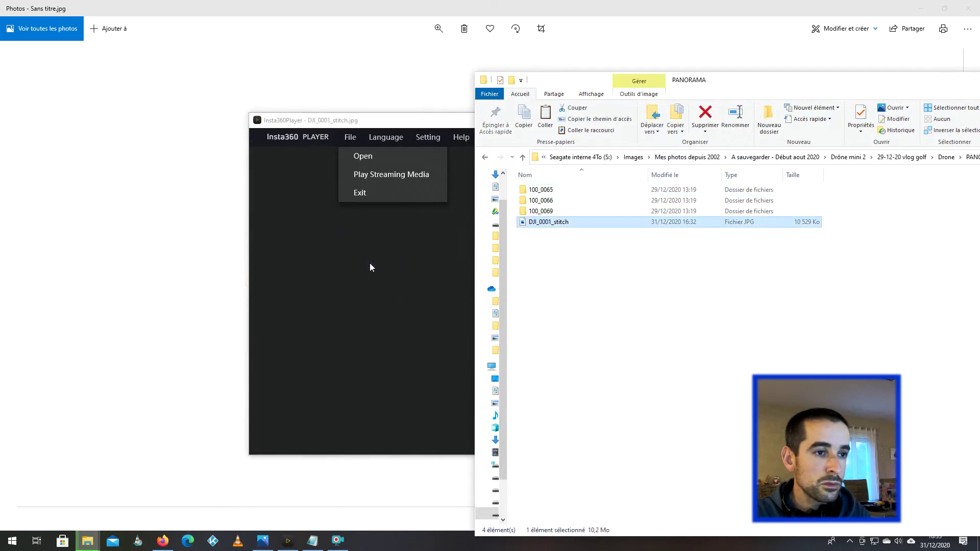
pyautogui.doubleClick(961, 75)
pyautogui.click(708, 89)
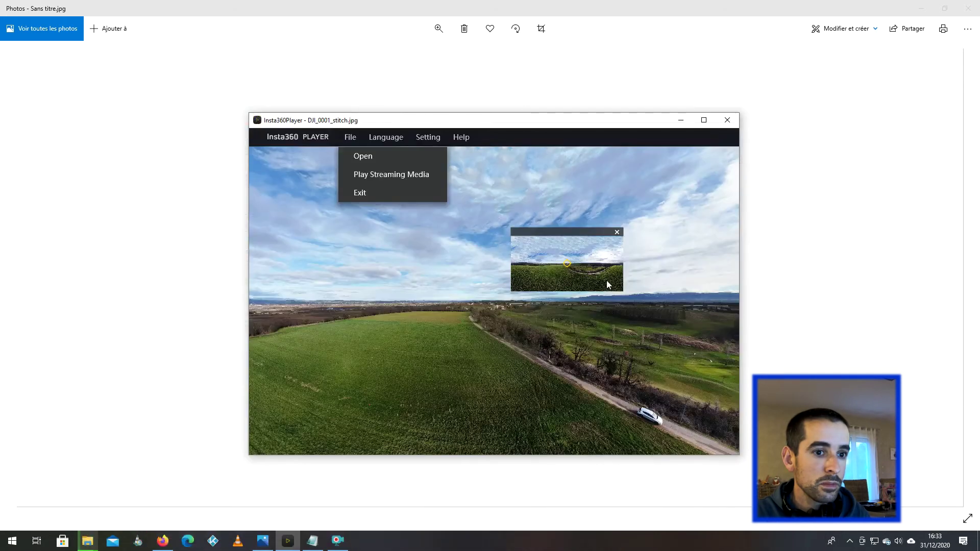
# - Inspect the 360° panorama in full screen without the overview thumbnail, looking around the scene, and exit full screen
pyautogui.click(704, 121)
pyautogui.click(231, 112)
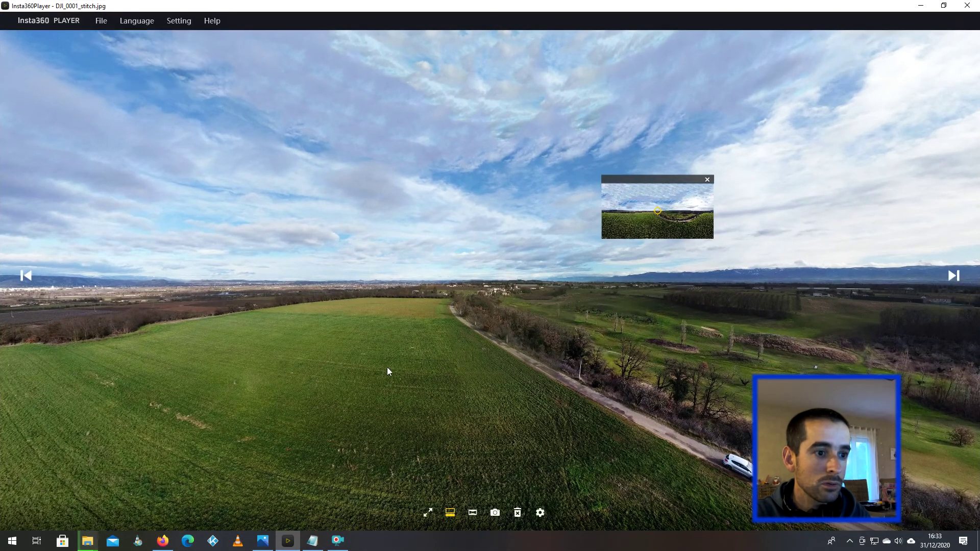
pyautogui.click(428, 512)
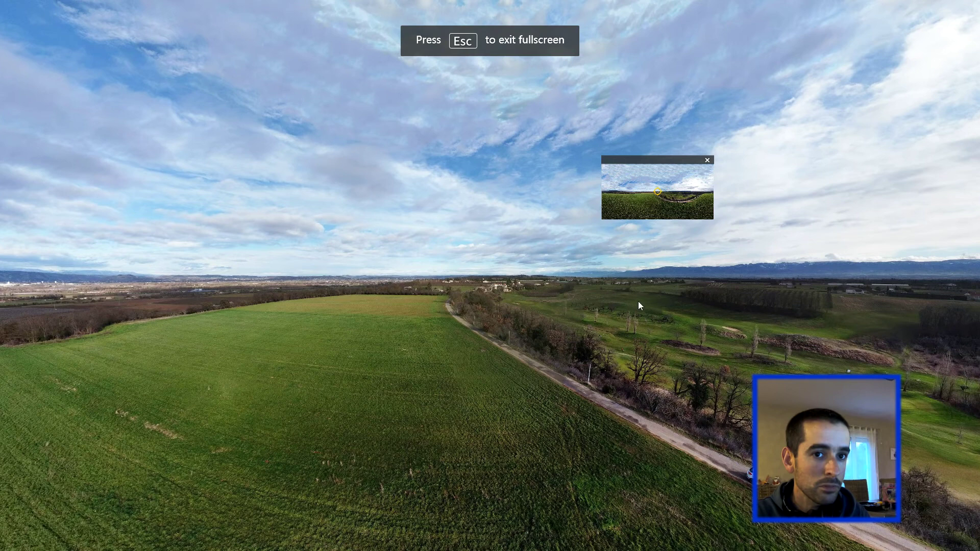
pyautogui.click(707, 161)
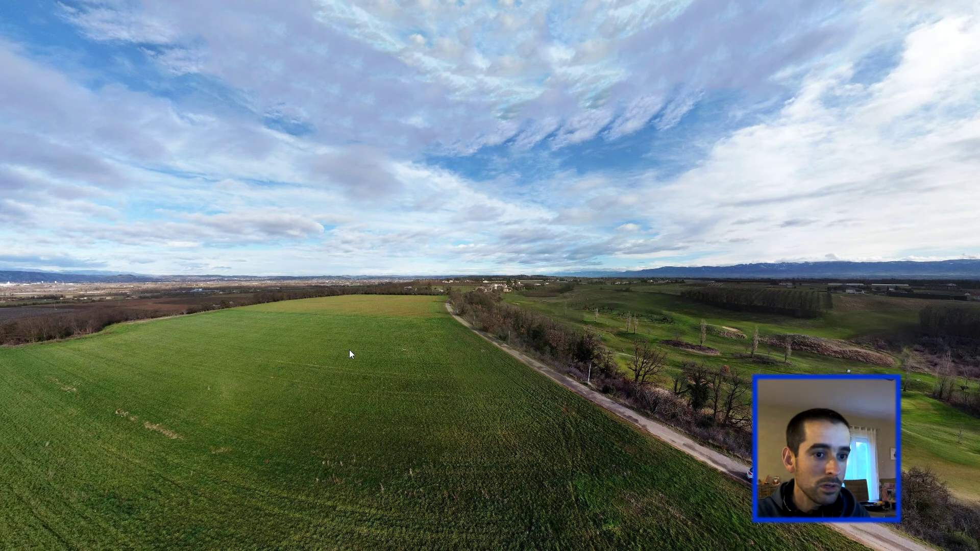
pyautogui.moveTo(349, 350); pyautogui.dragTo(440, 295)
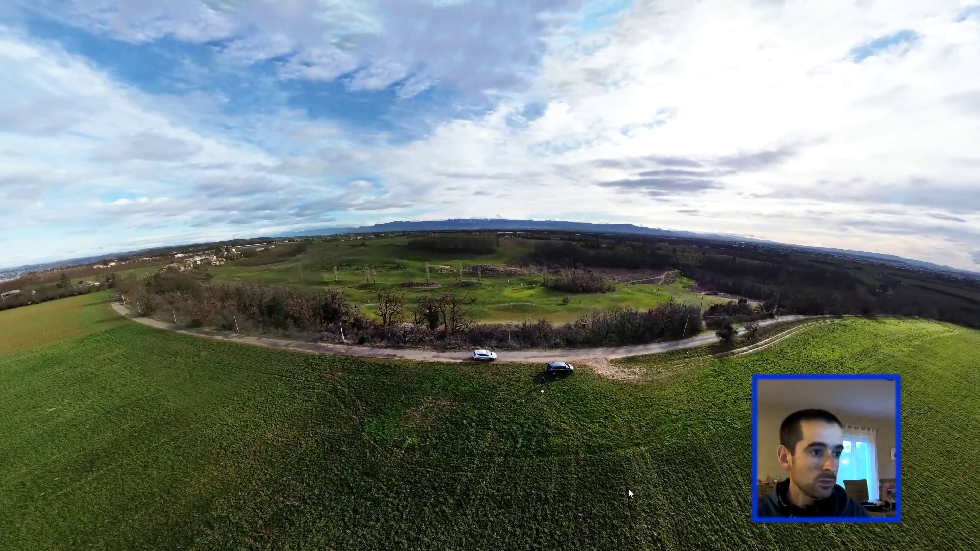
pyautogui.press('Escape')
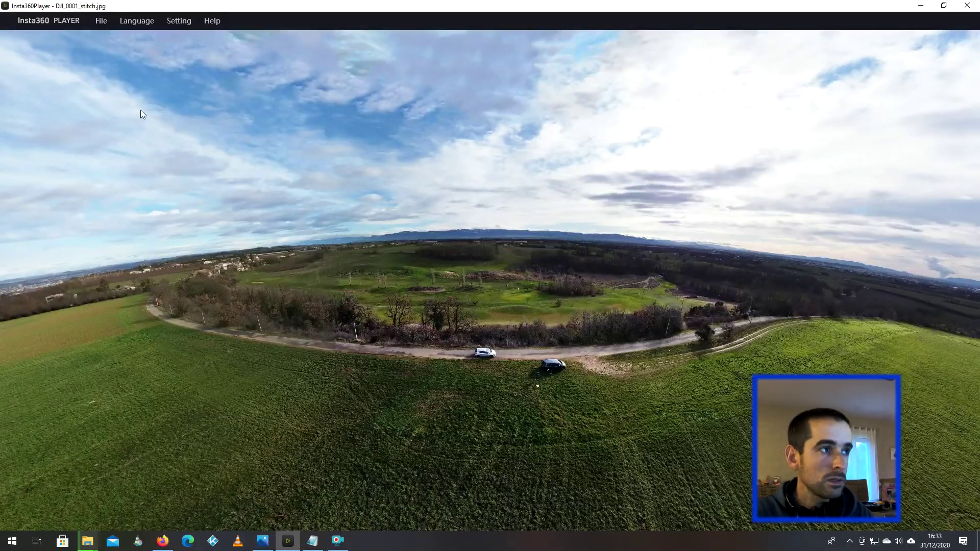
# - Switch to the new Facebook post in Firefox and attach DJI_0001_stitch from the PANORAMA folder to it
pyautogui.click(161, 538)
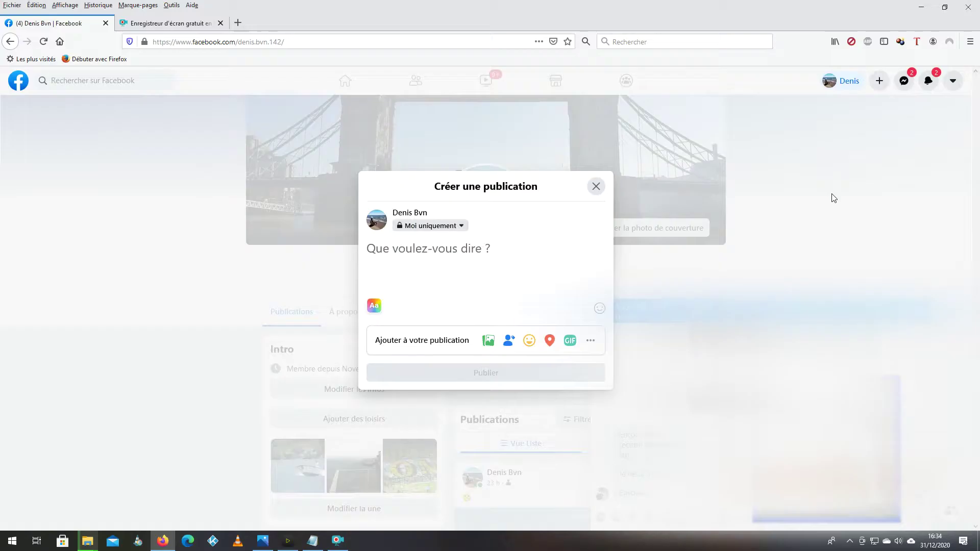
pyautogui.moveTo(87, 540)
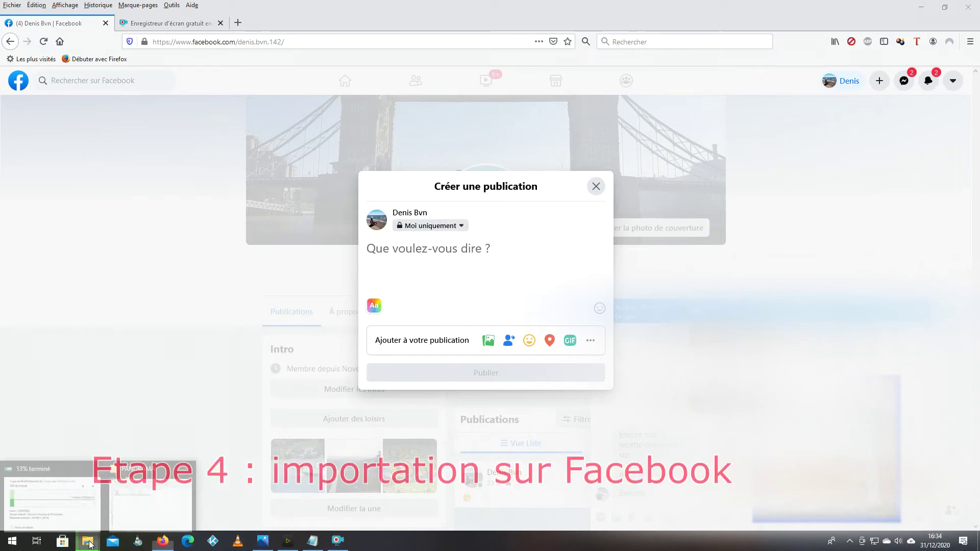
pyautogui.click(146, 501)
pyautogui.moveTo(412, 120); pyautogui.dragTo(946, 210)
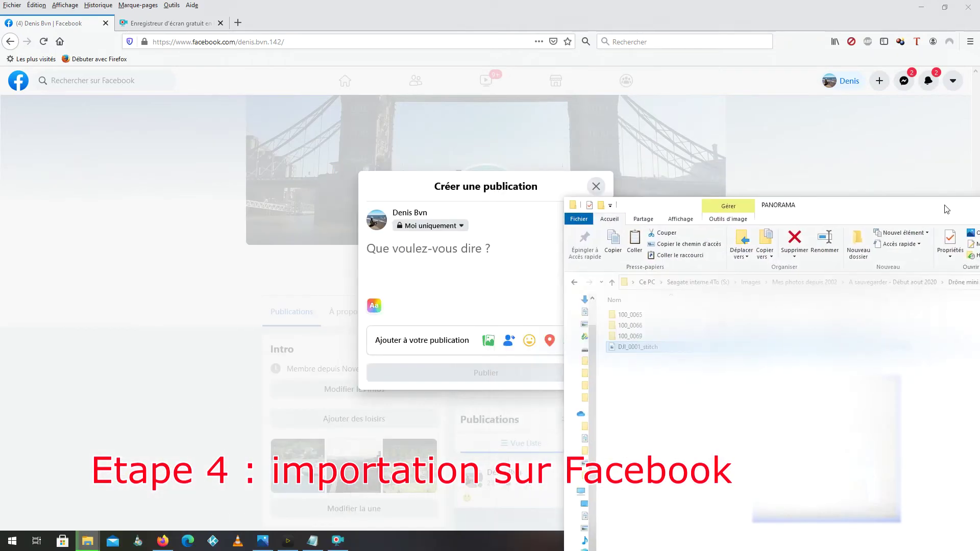
pyautogui.moveTo(658, 352); pyautogui.dragTo(492, 332)
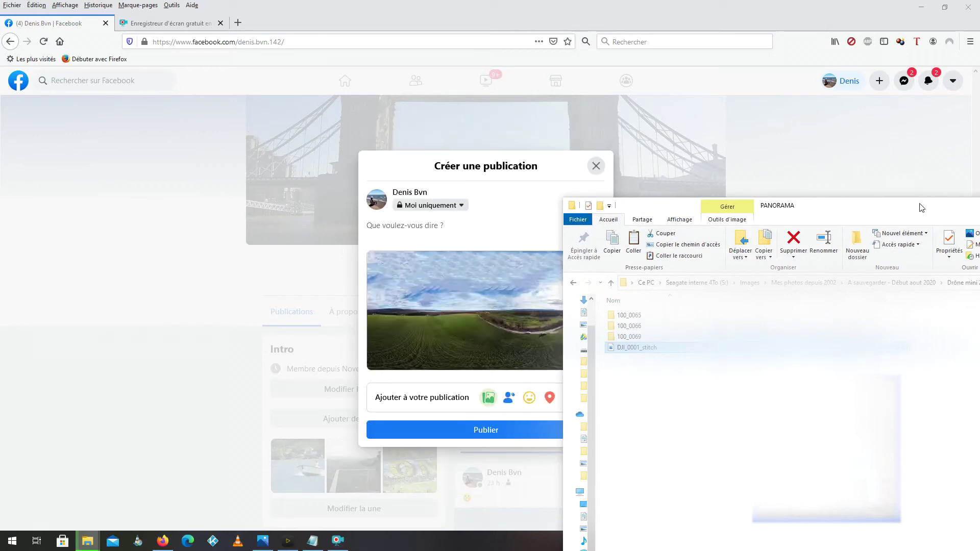
# - Clear the folder window off the post, publish the 360° photo on Facebook, and leave its full-screen view on the phone
pyautogui.moveTo(921, 205); pyautogui.dragTo(709, 183)
pyautogui.moveTo(847, 190); pyautogui.dragTo(693, 177)
pyautogui.click(693, 177)
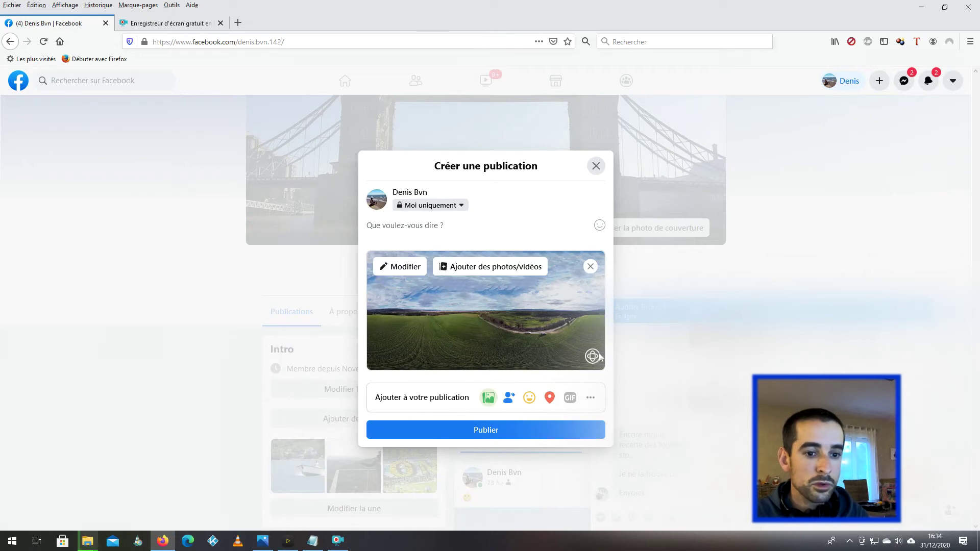
pyautogui.click(486, 432)
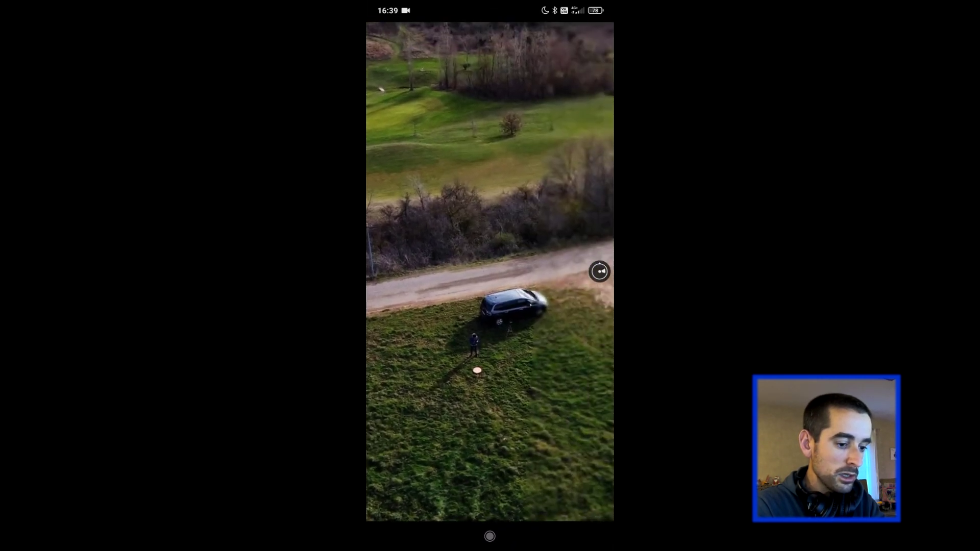
pyautogui.click(541, 536)
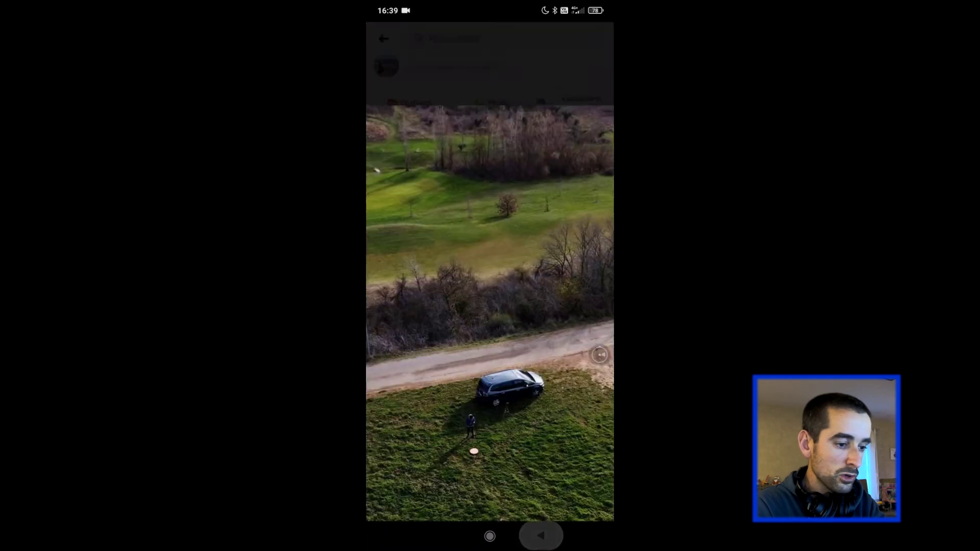